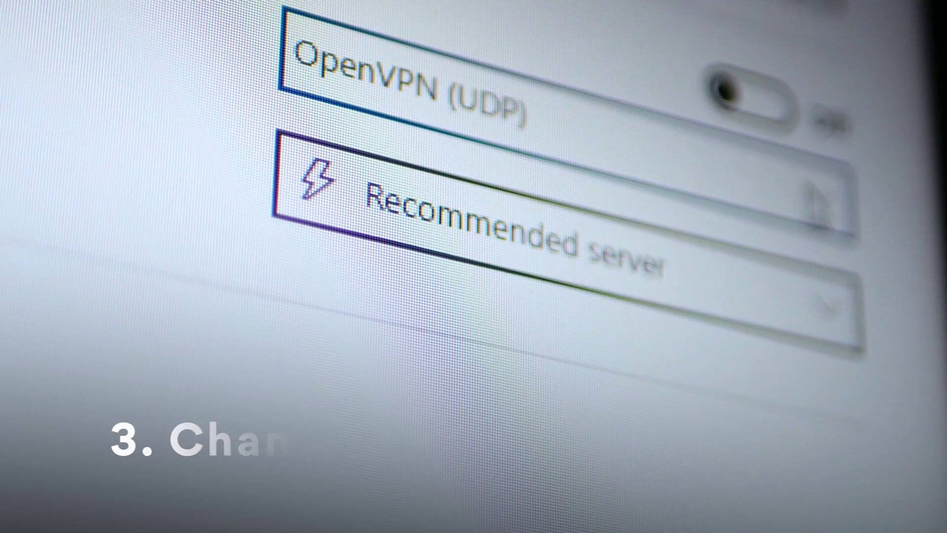
Step: Bring up the NordVPN desktop app's server world map, still unprotected
left_click(816, 203)
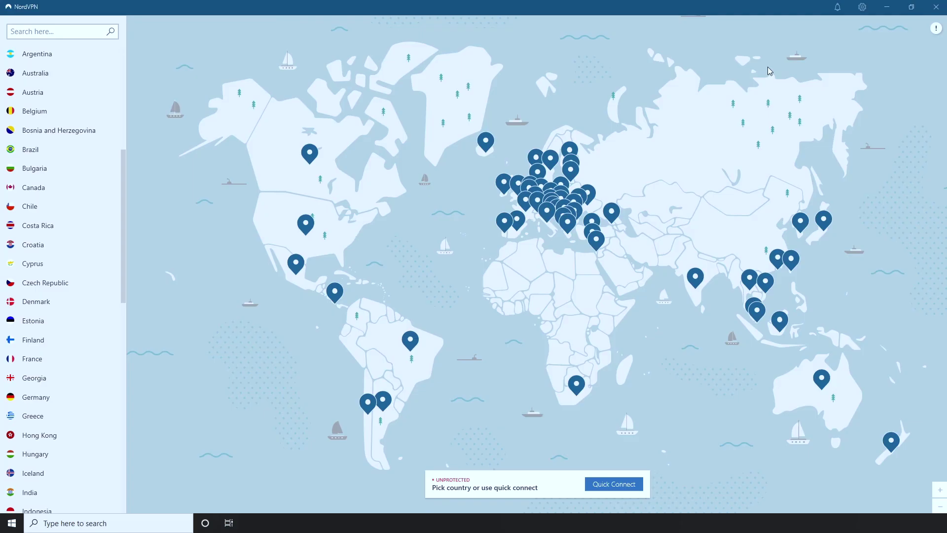
Step: In Auto-connect settings, turn off 'Choose a VPN protocol and server automatically'
left_click(862, 9)
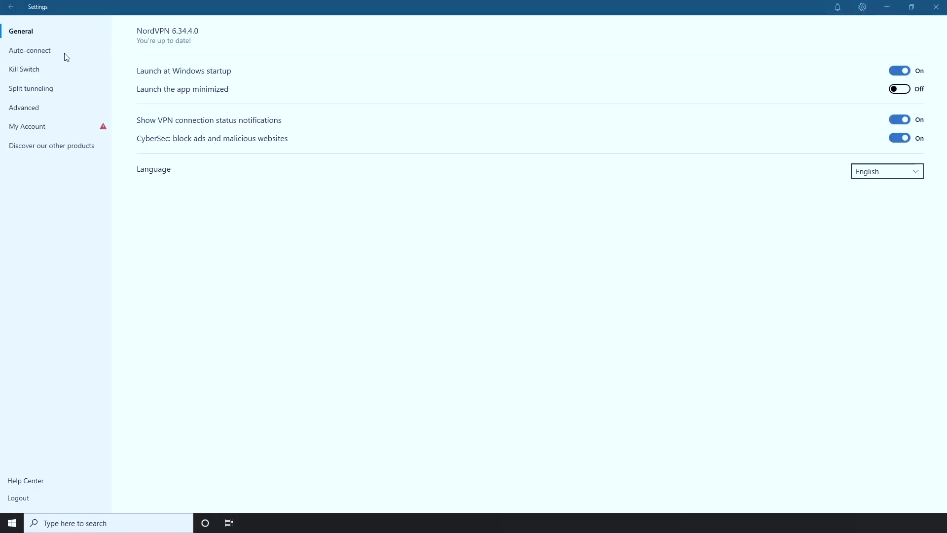
left_click(46, 52)
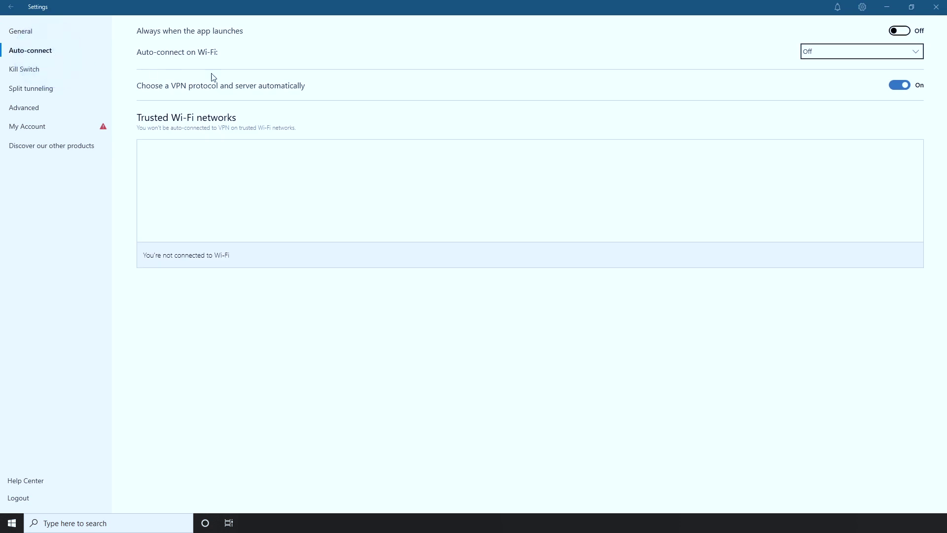
left_click(899, 86)
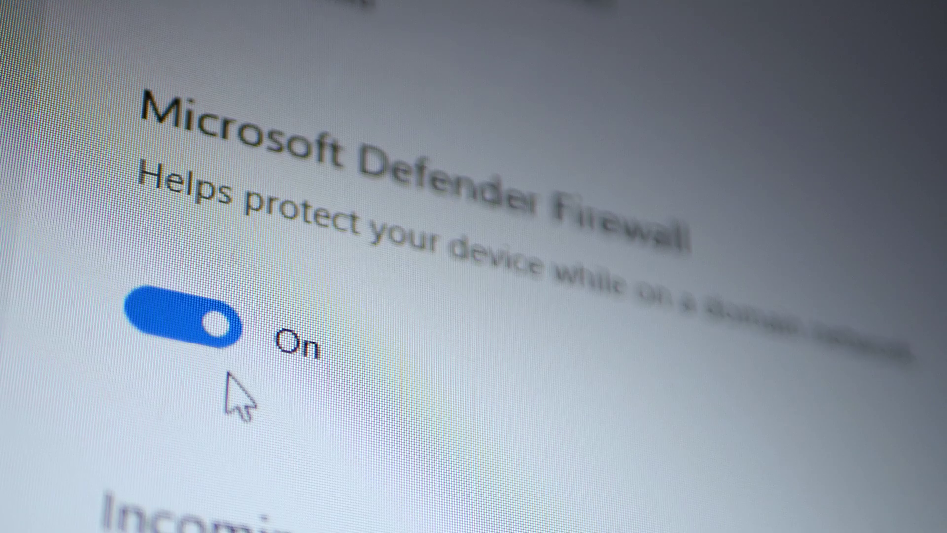
Step: Switch the Microsoft Defender domain firewall toggle to Off in Windows Security
left_click(216, 340)
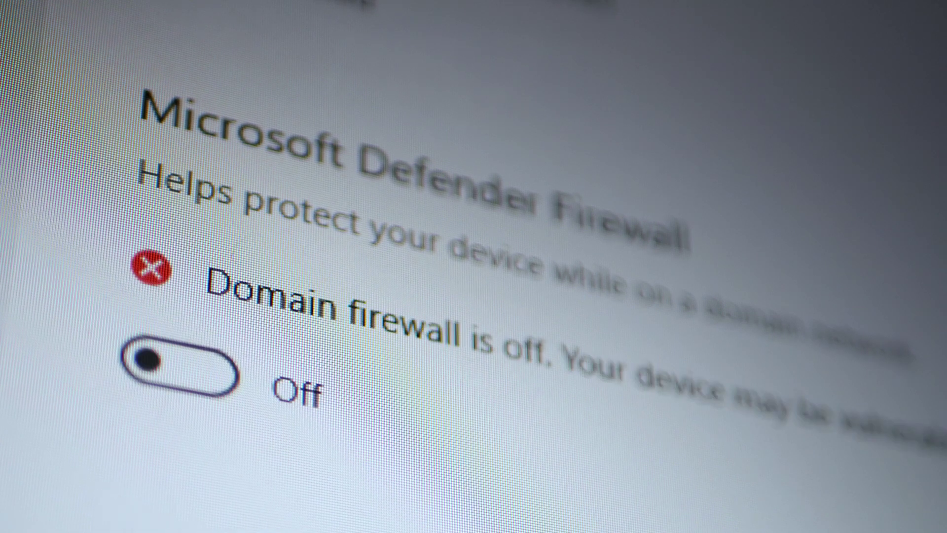